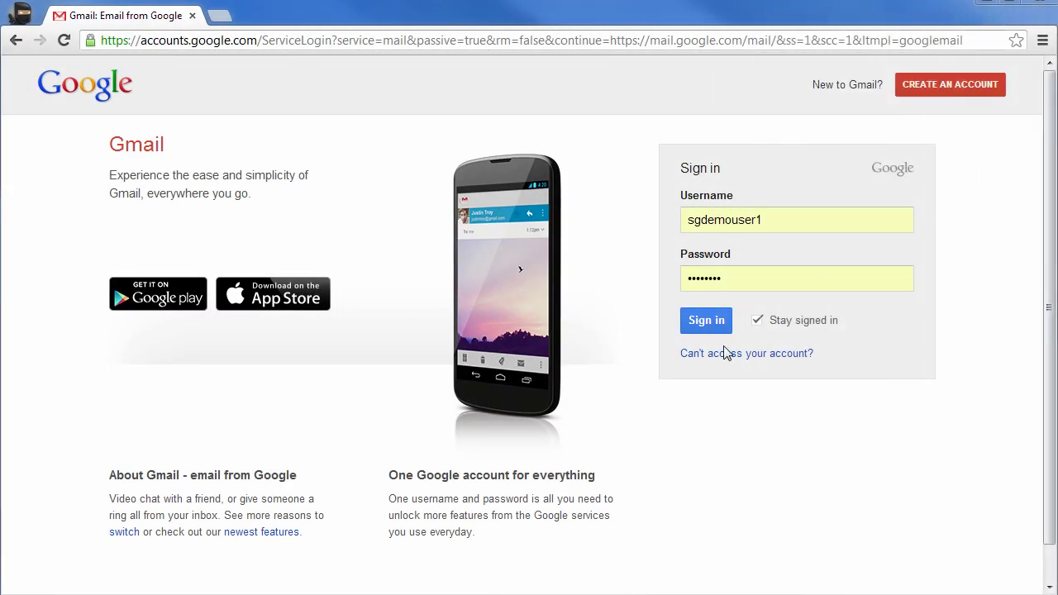
Sign in to the first Gmail account and switch to its Contacts manager.
click(710, 321)
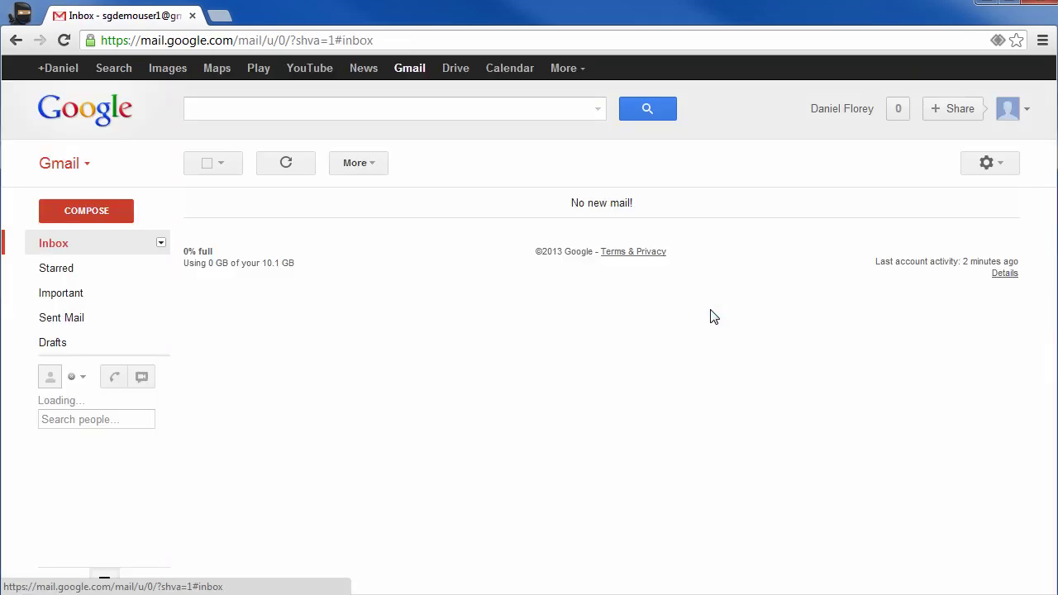
click(88, 163)
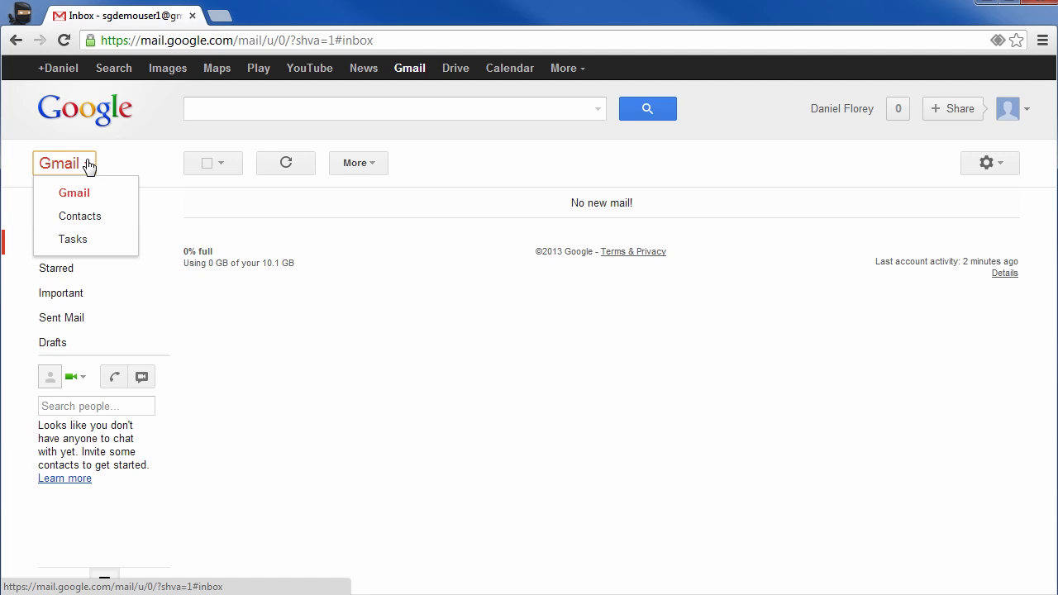
click(87, 217)
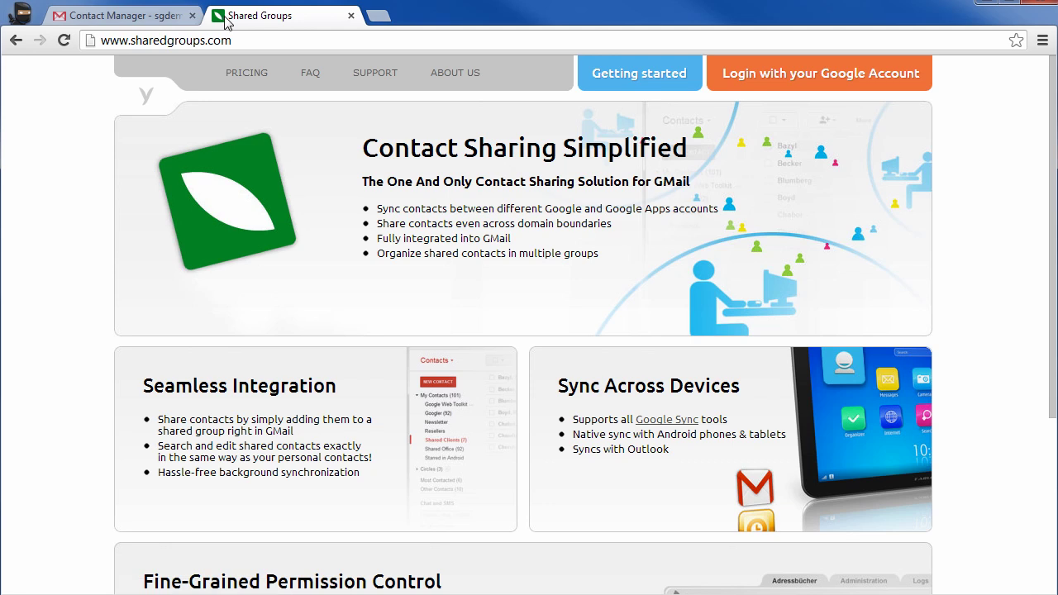
Log in to Shared Groups with Google, grant Google Contacts access, and complete the two-page welcome guide.
click(751, 80)
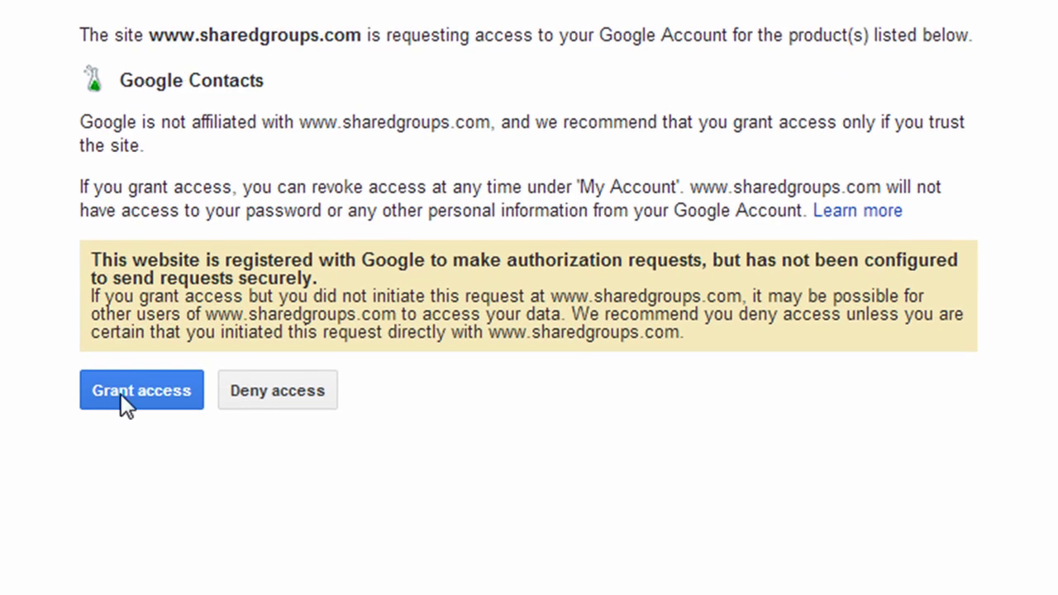
click(145, 394)
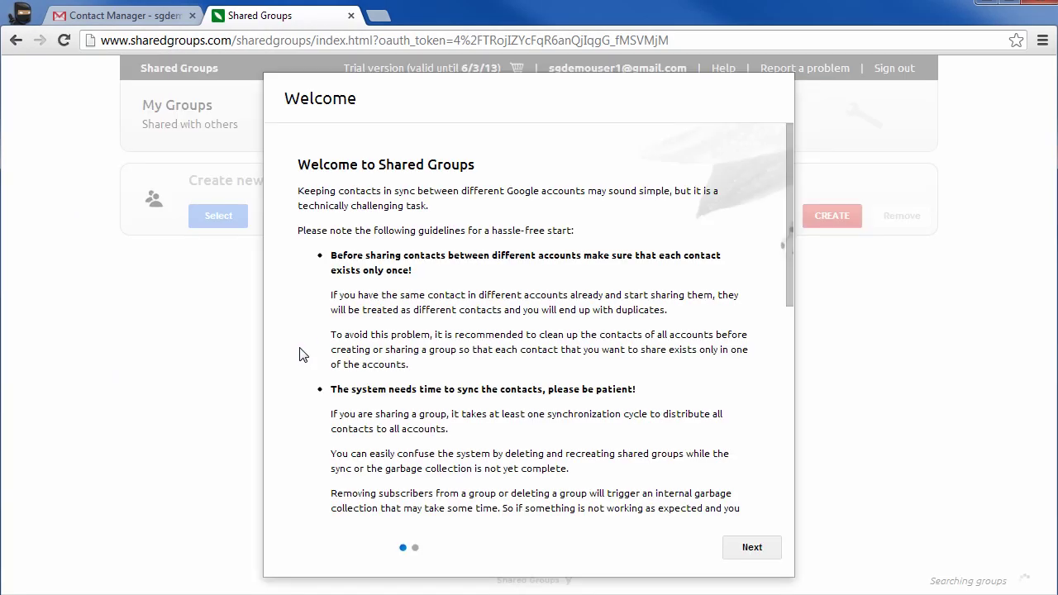
click(744, 547)
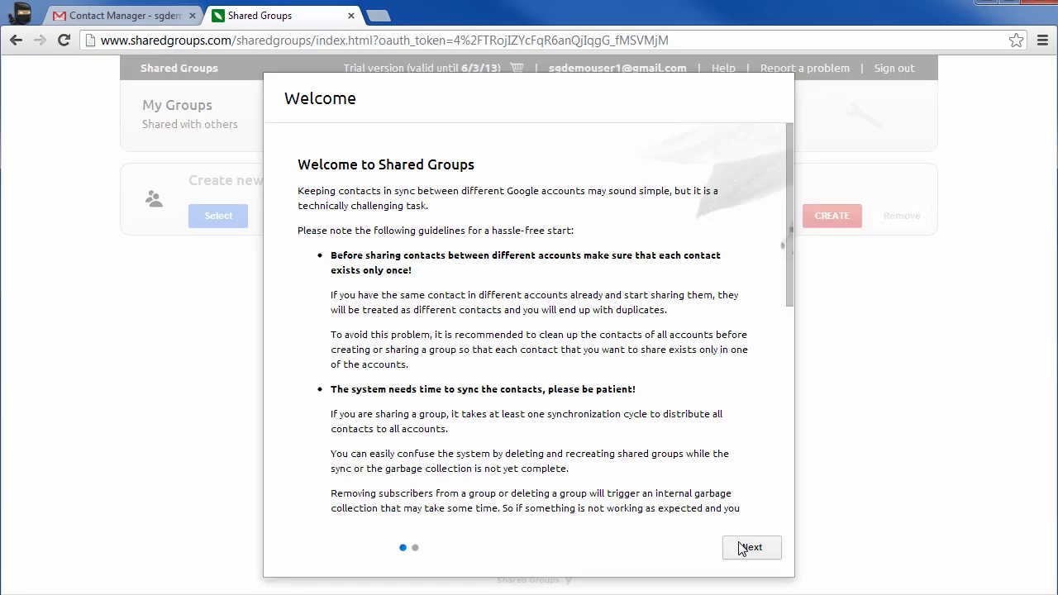
scroll(684, 330, down, 15)
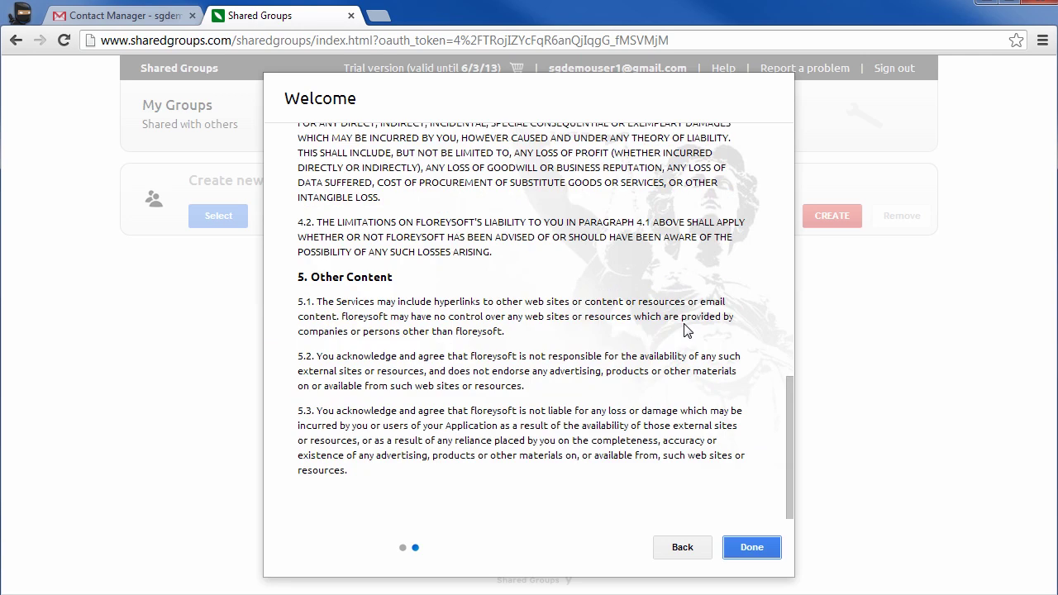
click(752, 547)
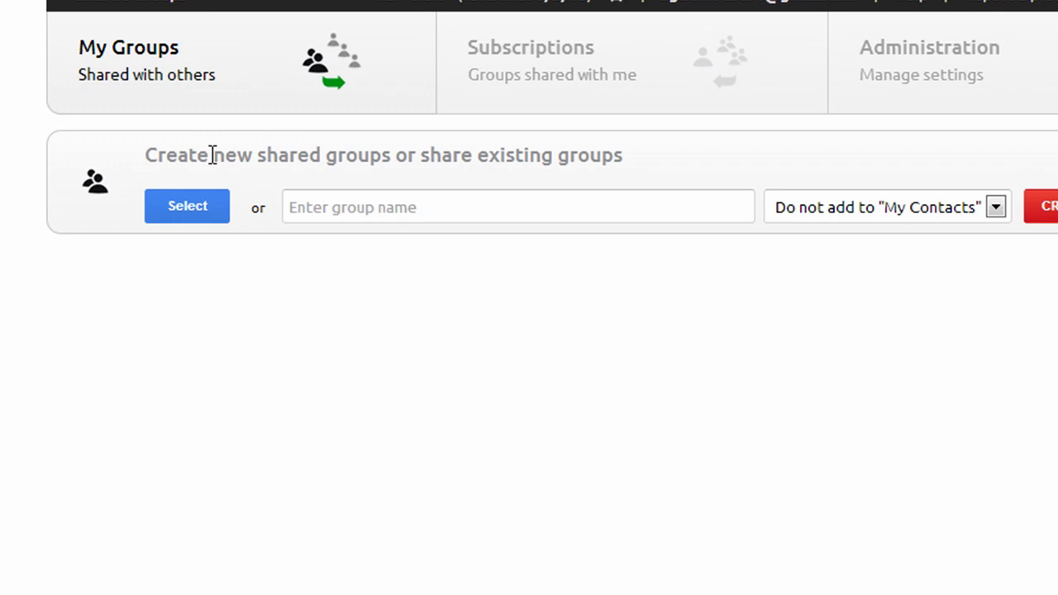
Select and share the existing GAE and GWT contact groups, then close the sharing report.
click(185, 215)
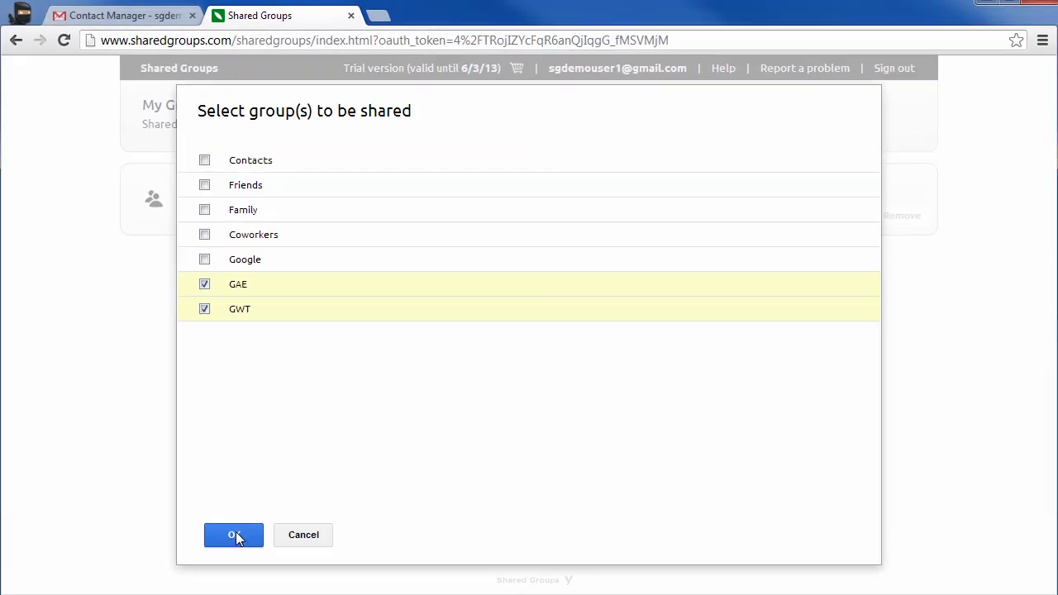
click(235, 535)
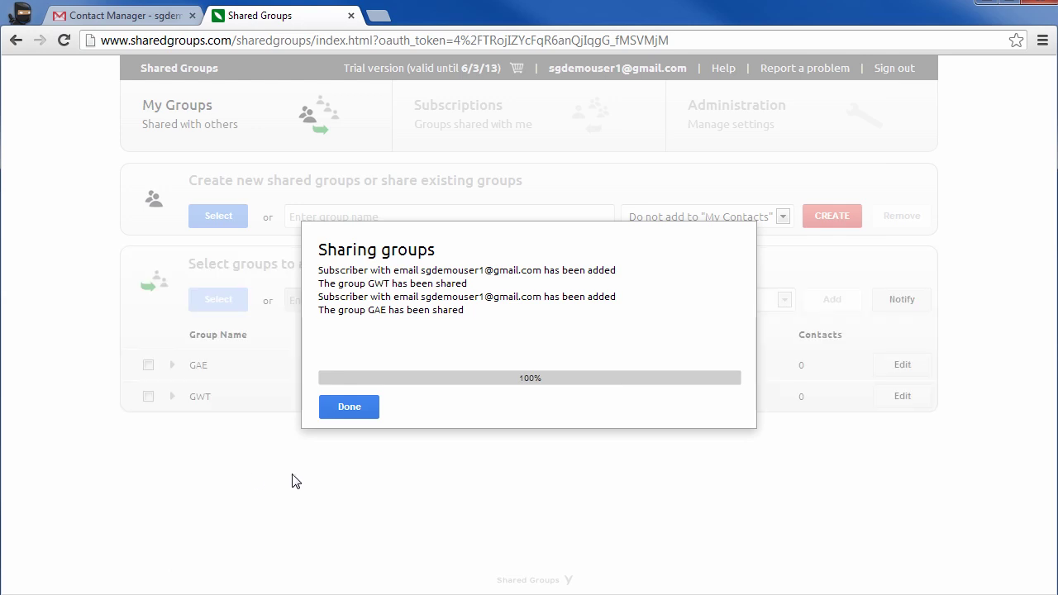
click(359, 413)
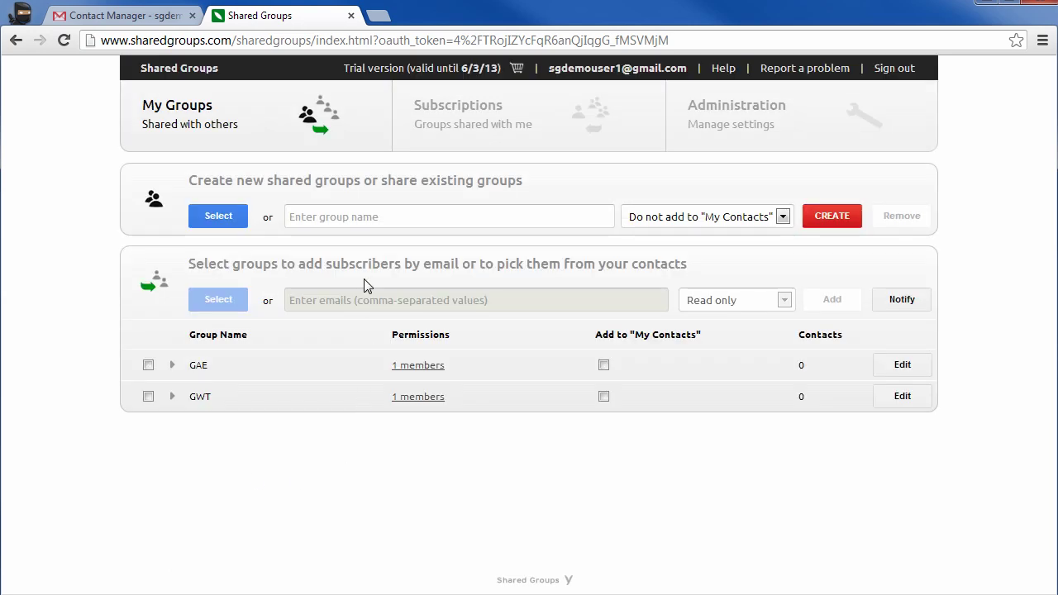
Create a shared group named 'Shared Contacts' and display its single member.
click(367, 220)
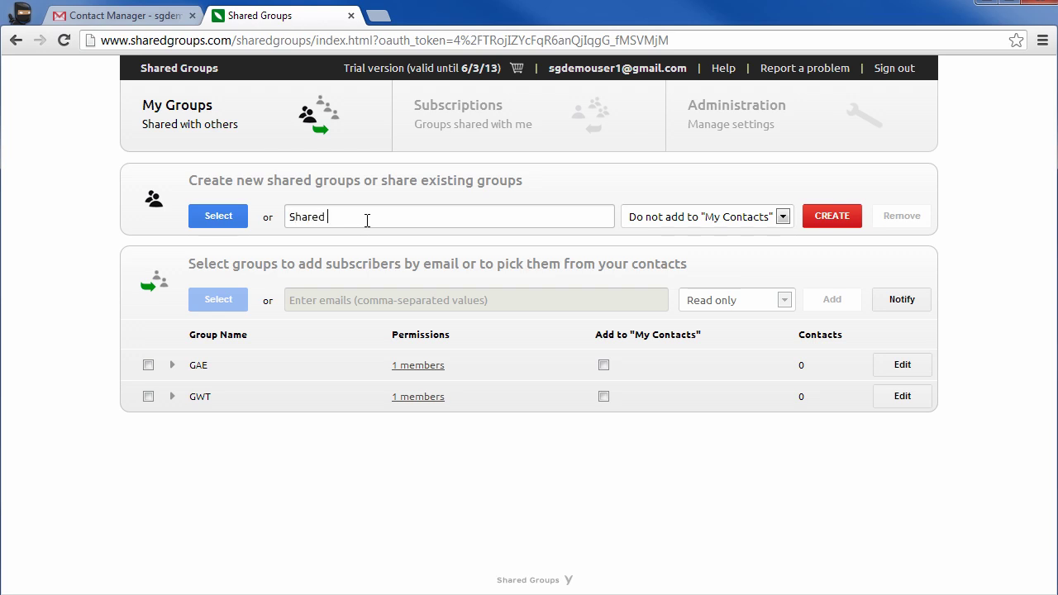
click(817, 218)
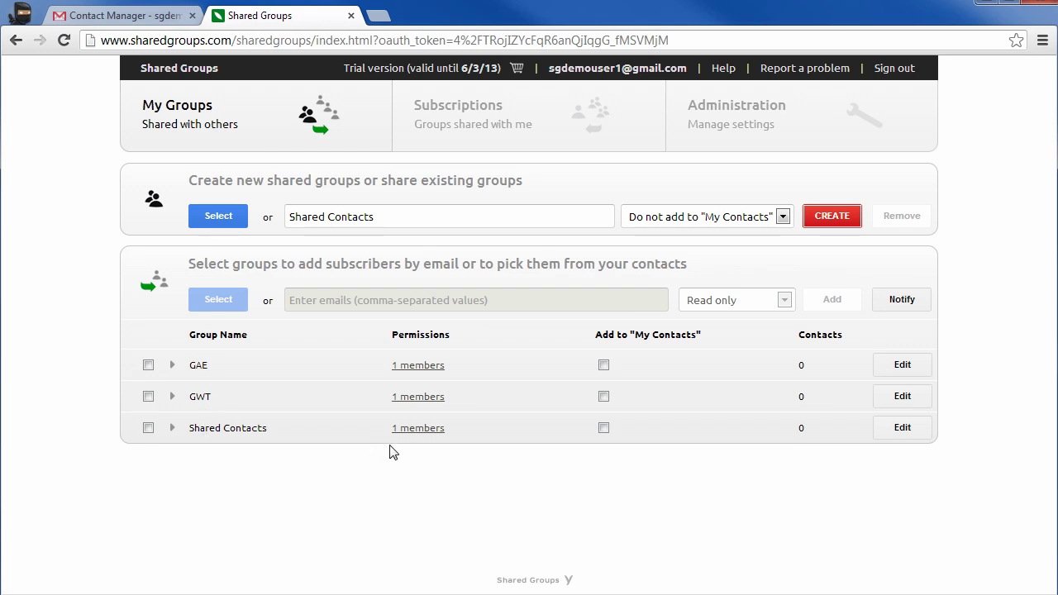
click(412, 431)
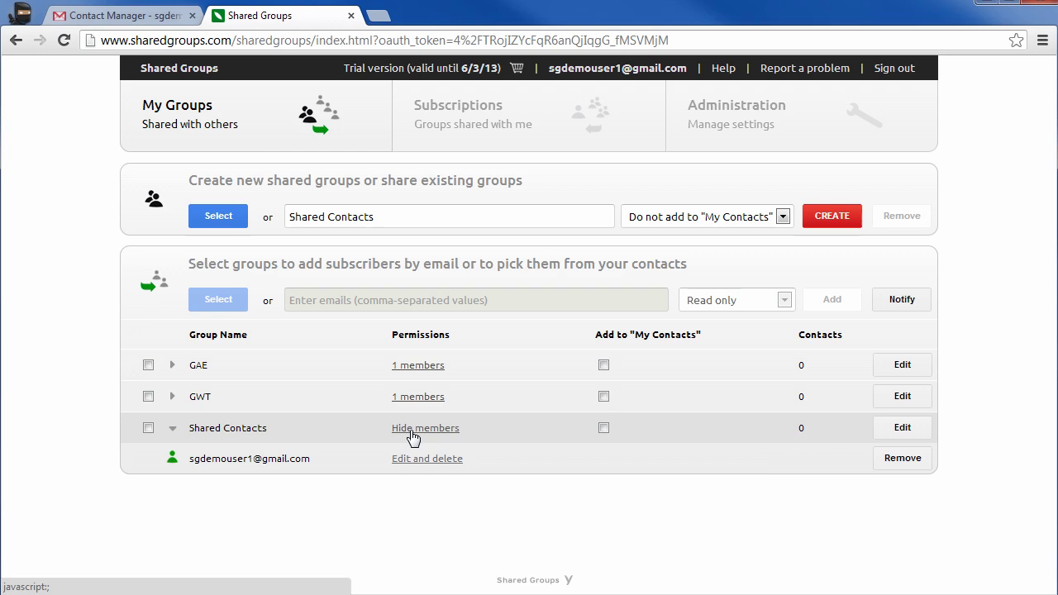
Tick GAE, GWT and Shared Contacts, enter the second account's e-mail, and set permission to Edit and delete.
click(412, 432)
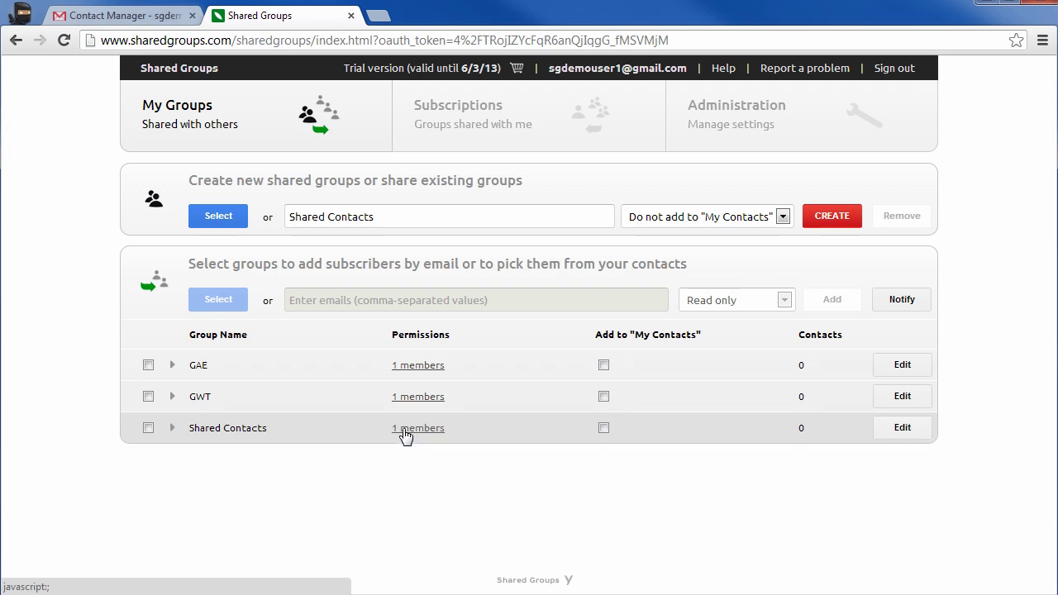
click(148, 364)
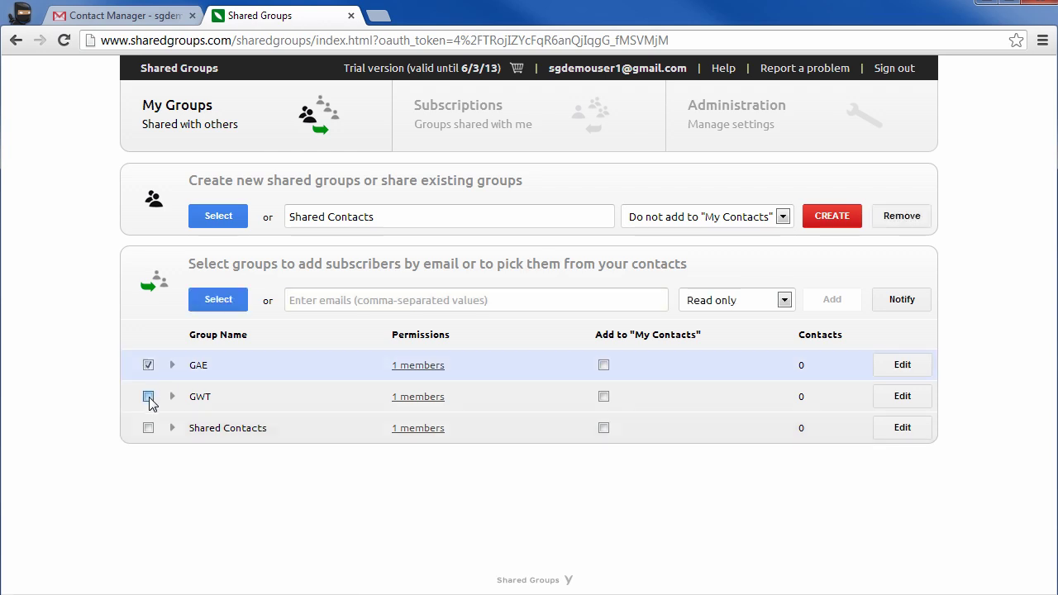
click(148, 396)
click(148, 428)
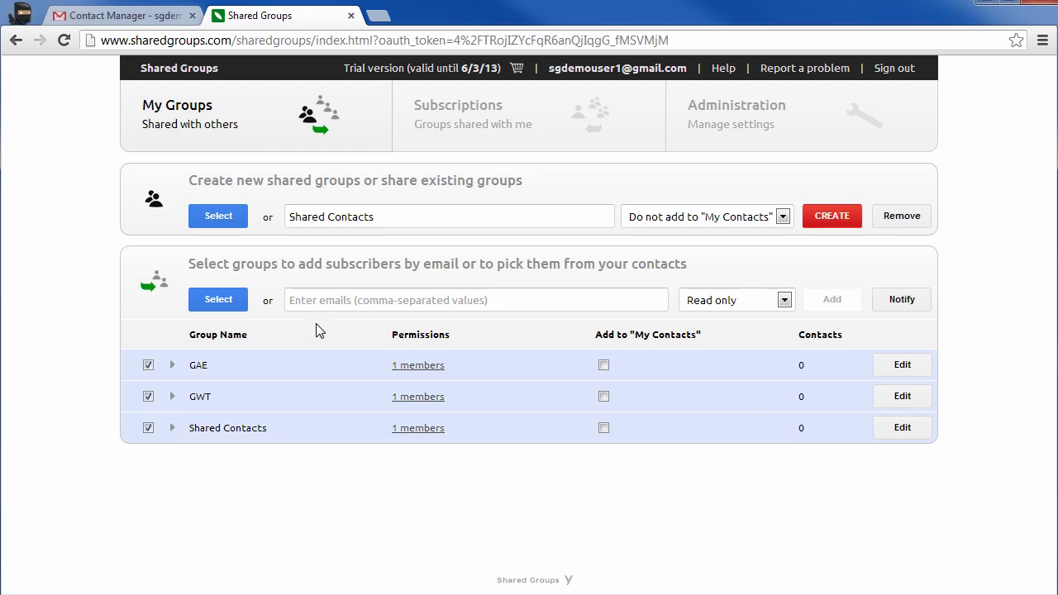
click(327, 298)
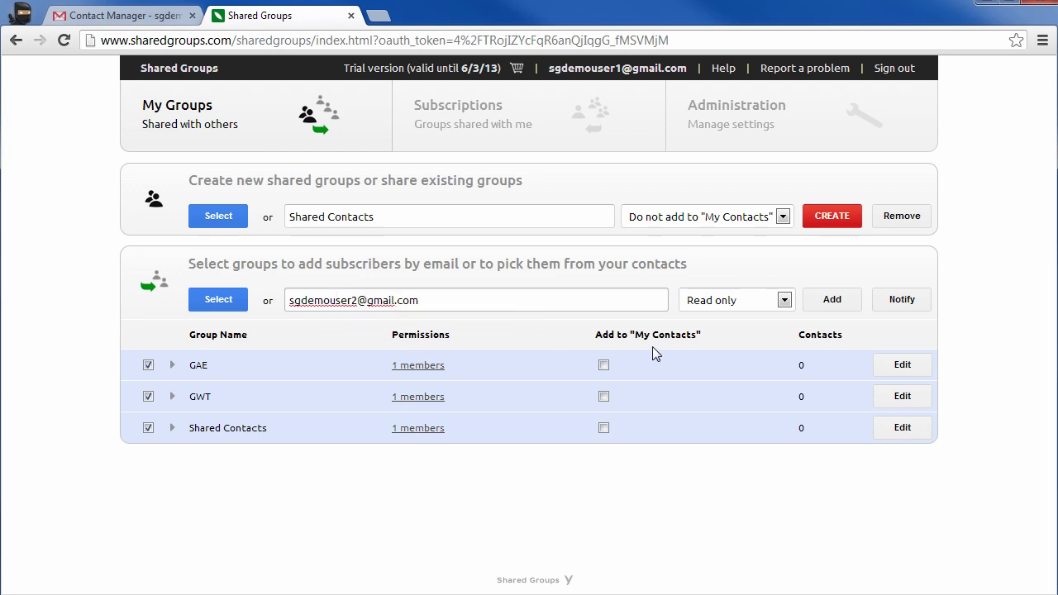
click(784, 300)
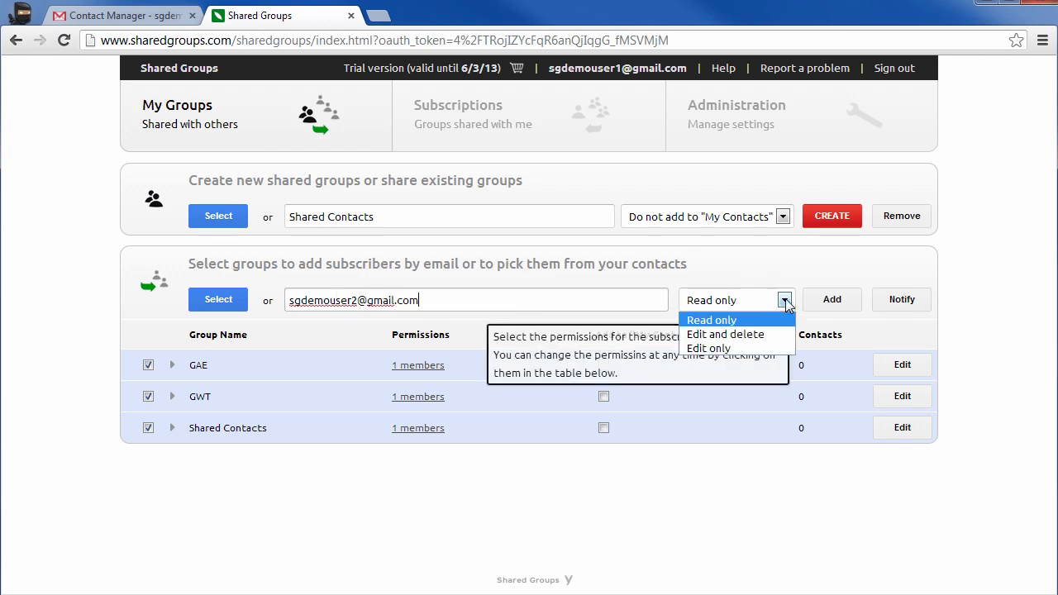
click(746, 335)
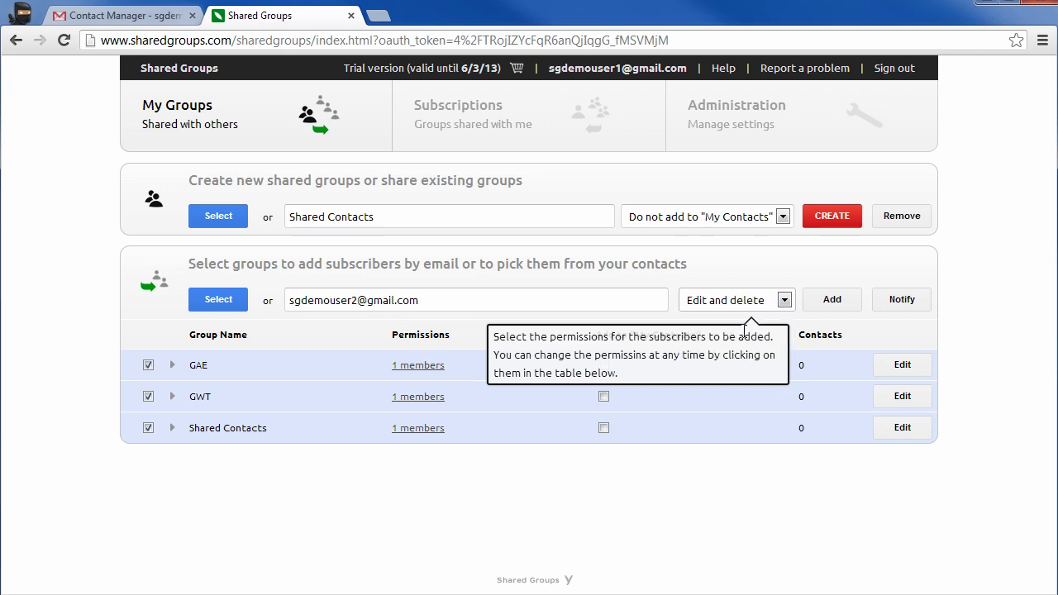
Add the second account as subscriber, send it the notification e-mail, and close both dialogs.
click(833, 302)
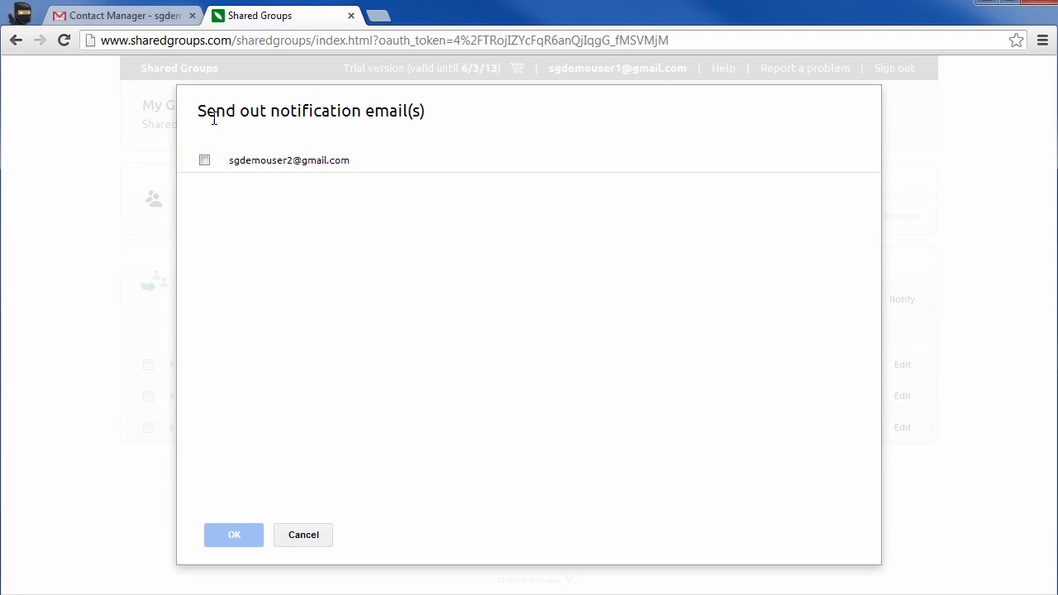
click(204, 161)
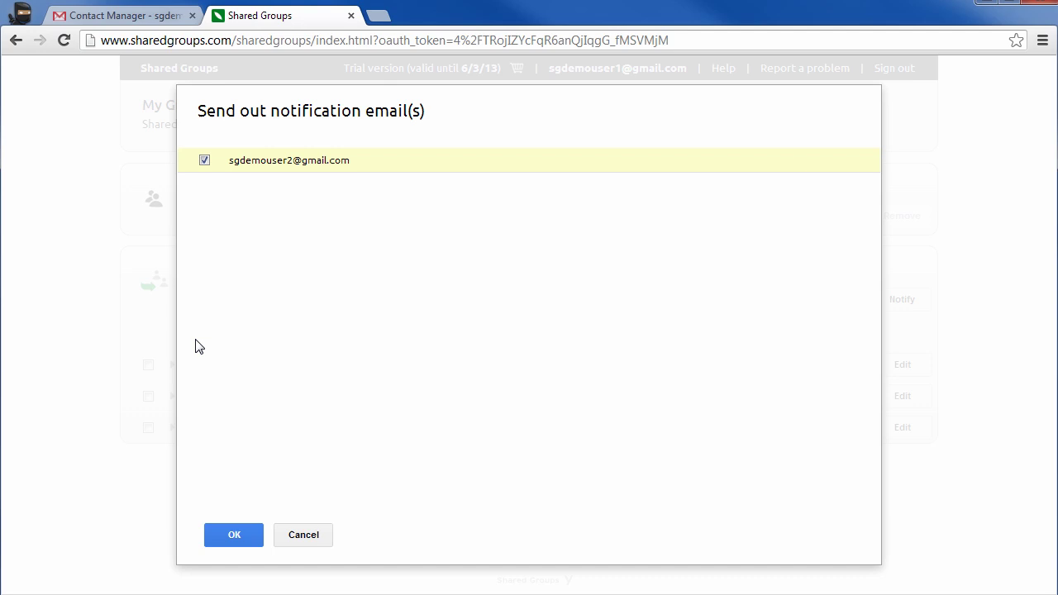
click(235, 537)
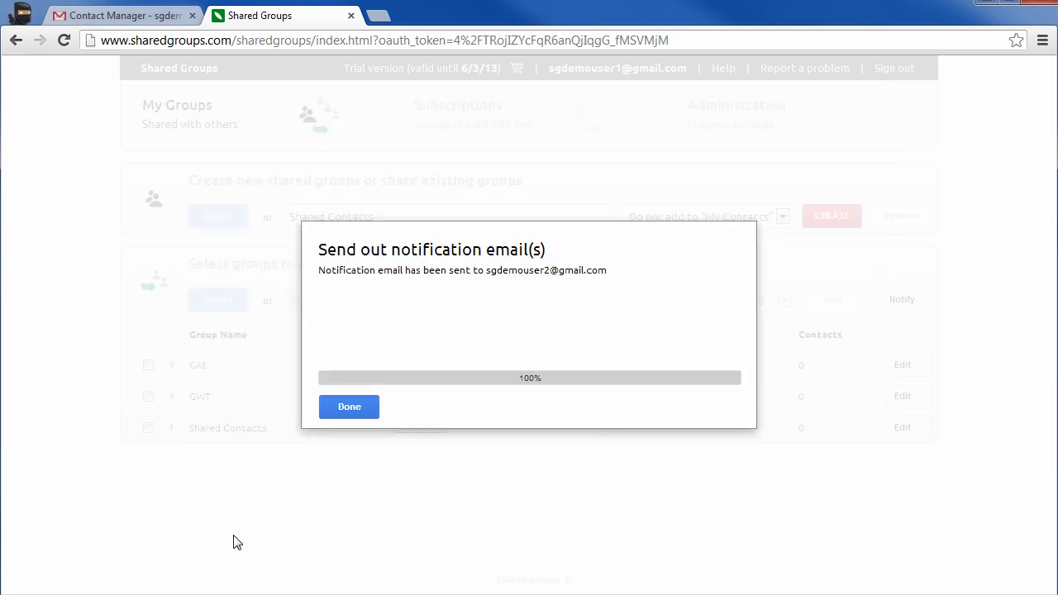
click(346, 409)
click(347, 408)
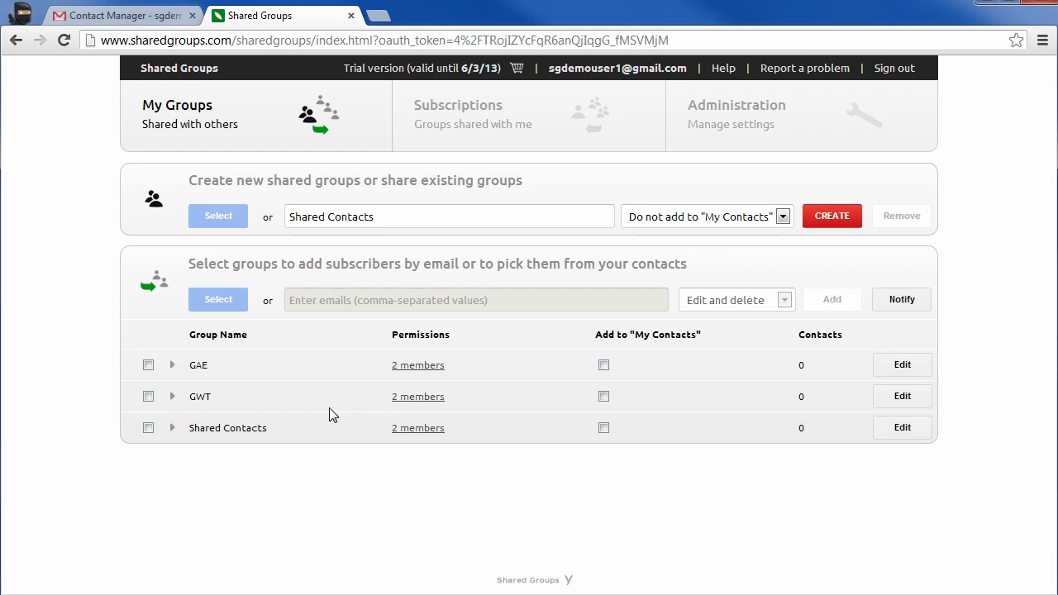
Expand the GAE and GWT member lists to confirm 2 members each.
click(408, 374)
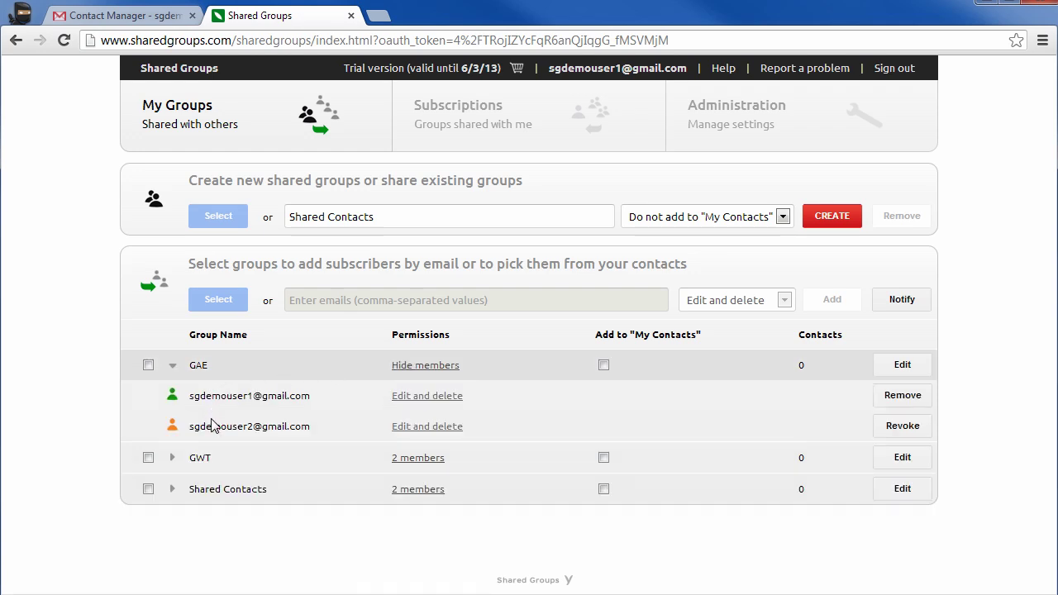
mouse_move(175, 427)
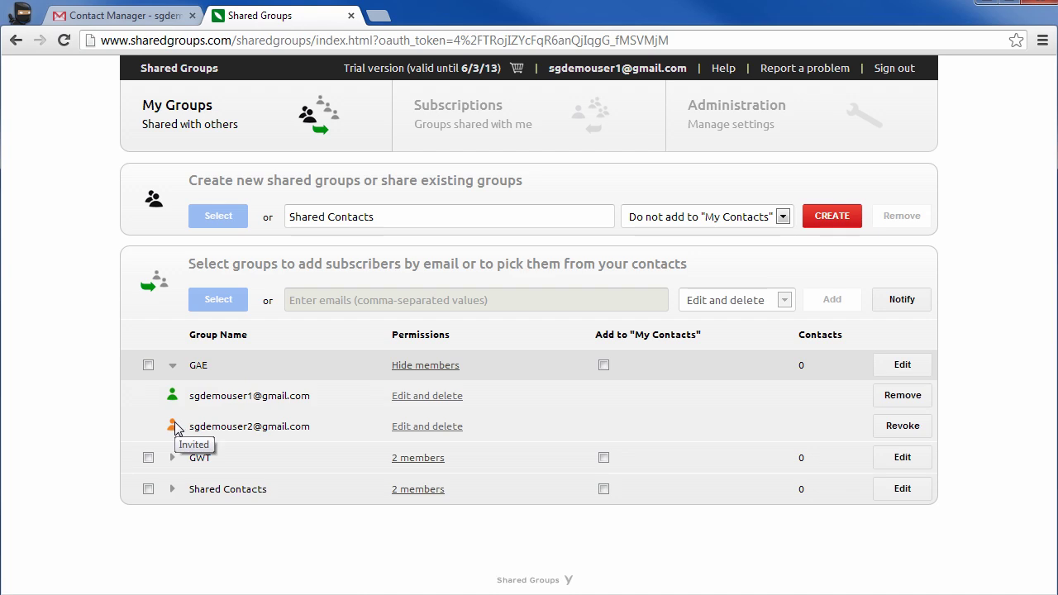
click(422, 463)
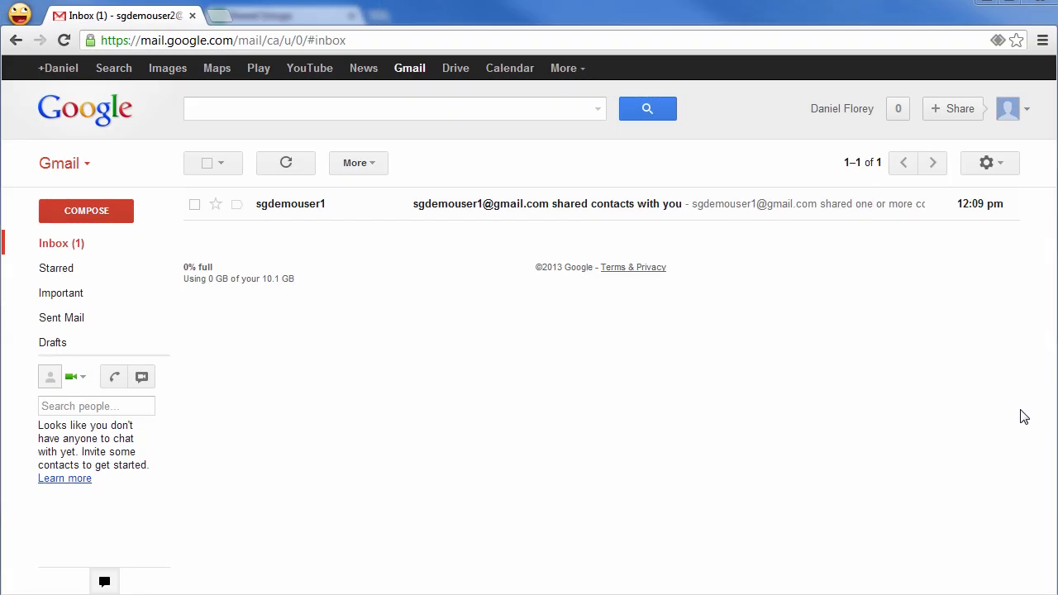
Open the 'shared contacts with you' e-mail and follow its sharedgroups.com link.
click(300, 208)
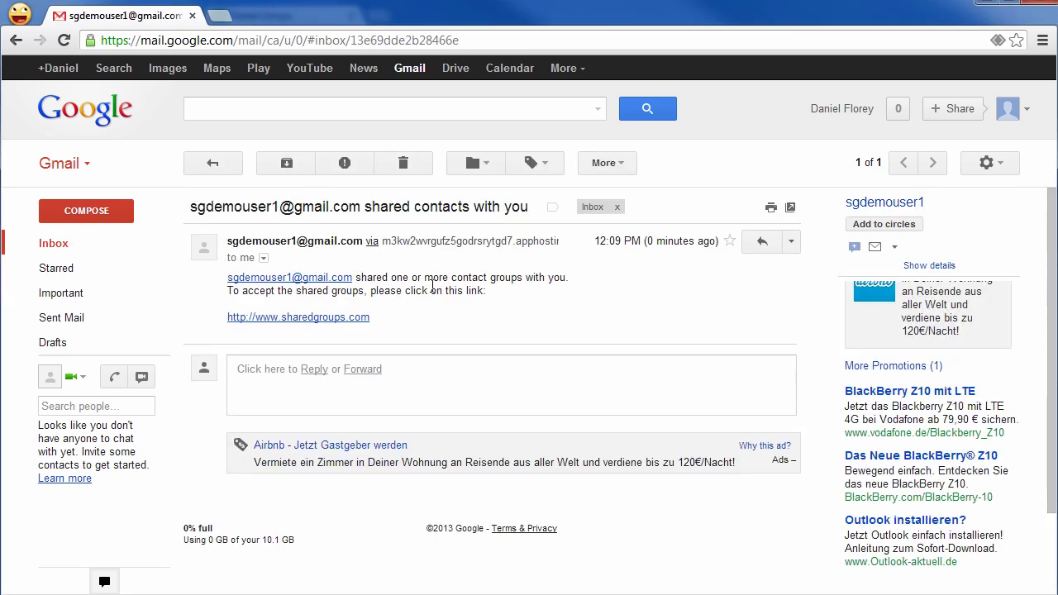
click(318, 327)
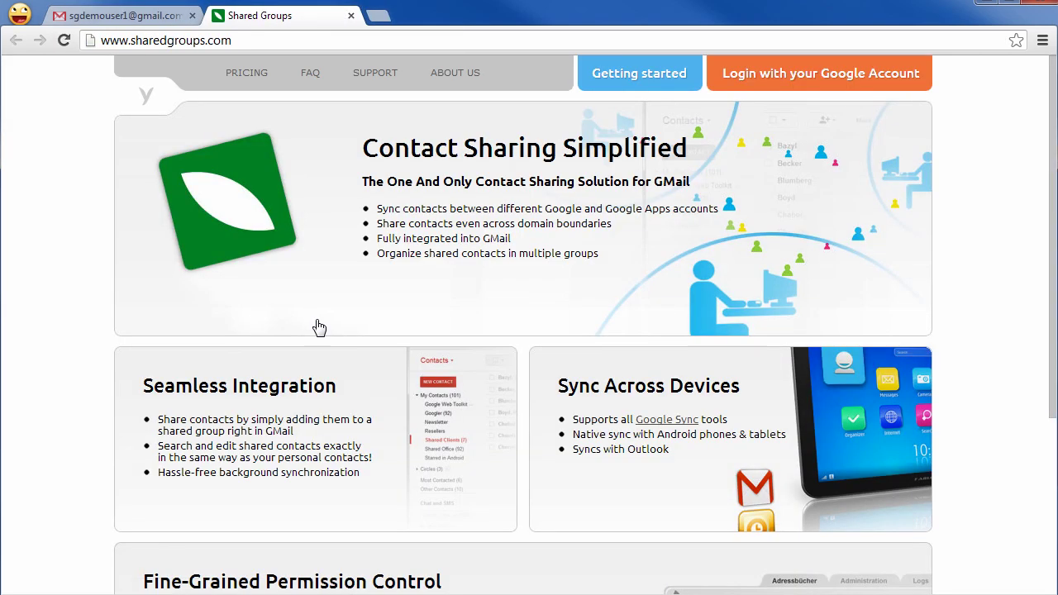
Sign in to Shared Groups as the second account, allow e-mail and Contacts access, and finish the welcome guide.
click(823, 81)
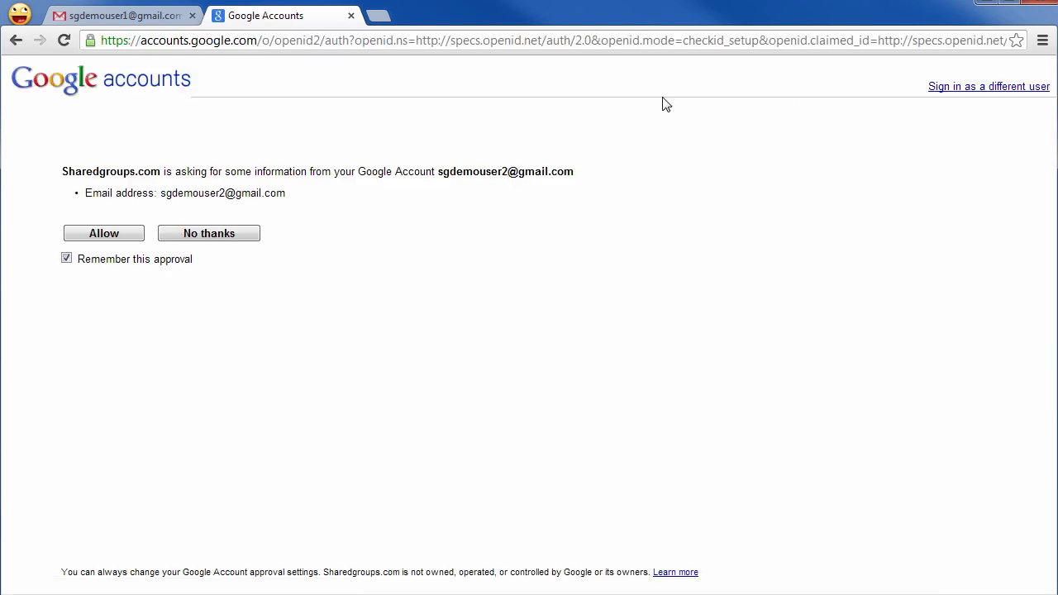
click(128, 239)
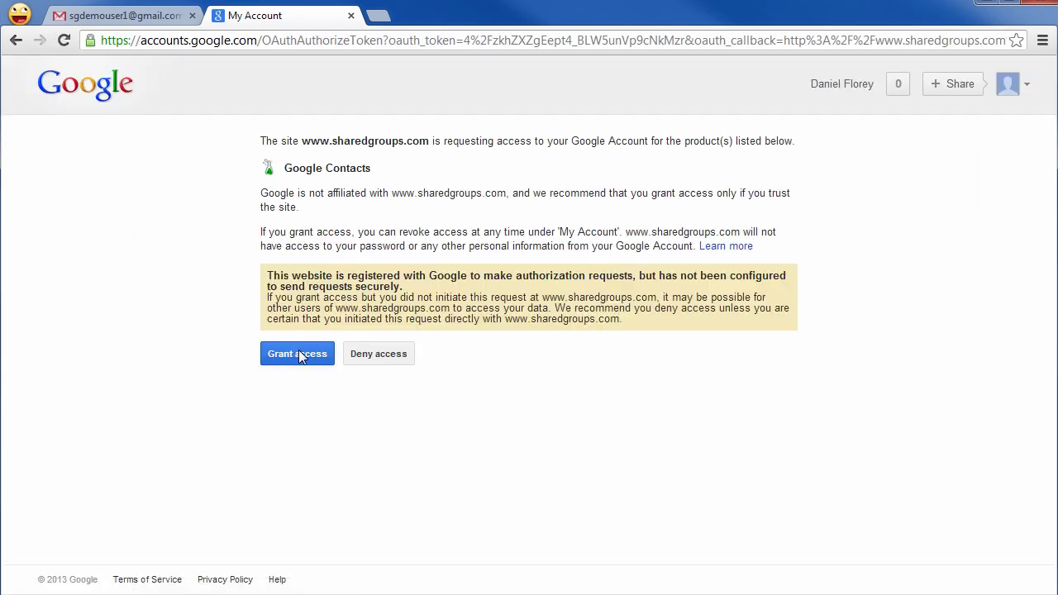
click(299, 354)
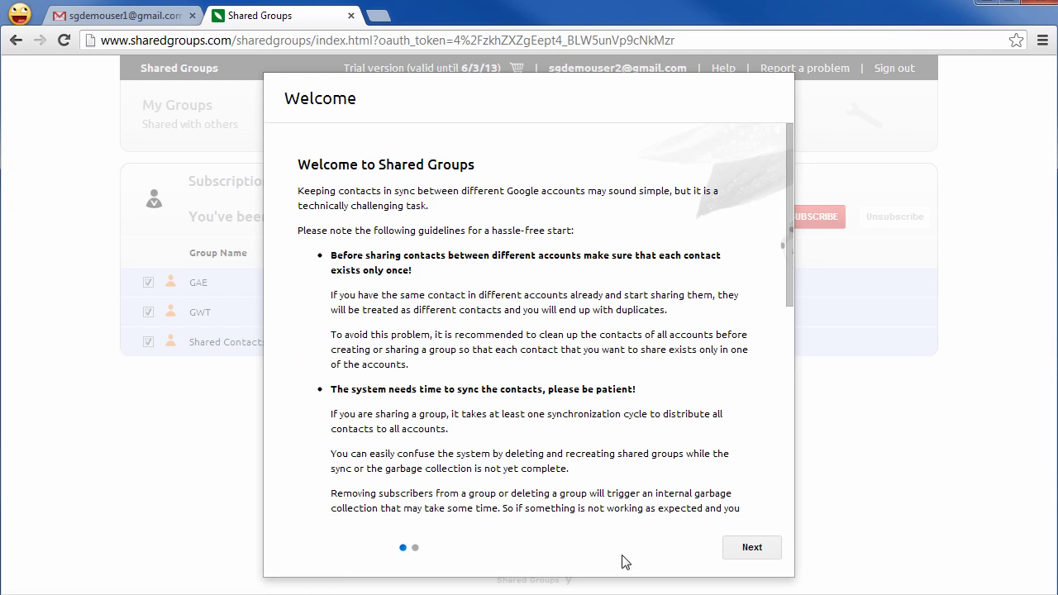
click(758, 549)
scroll(745, 463, down, 10)
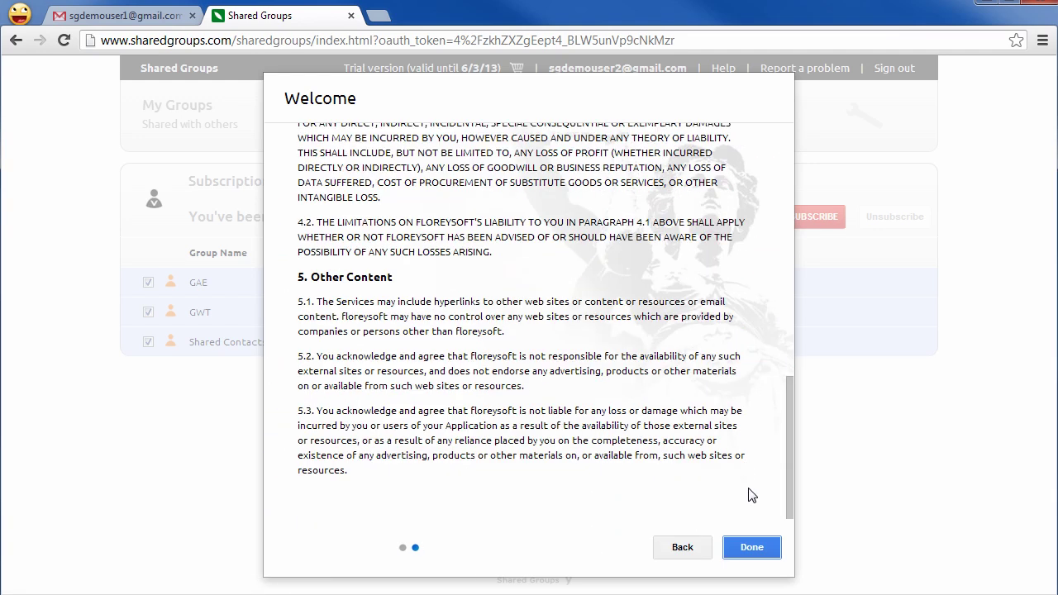
click(755, 548)
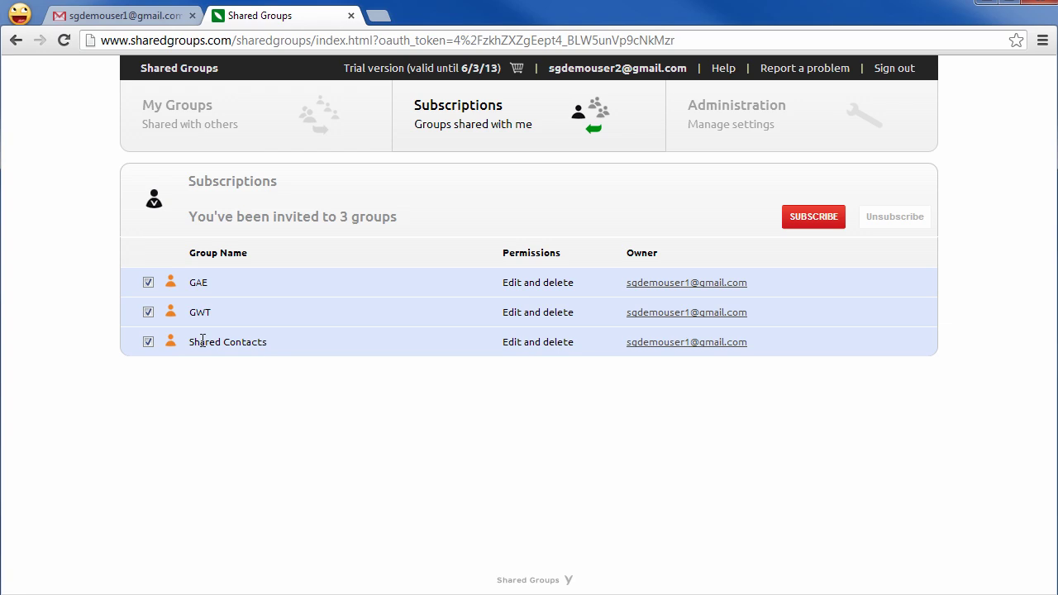
Subscribe to the GAE, GWT and Shared Contacts invitations and close the progress dialog.
click(814, 218)
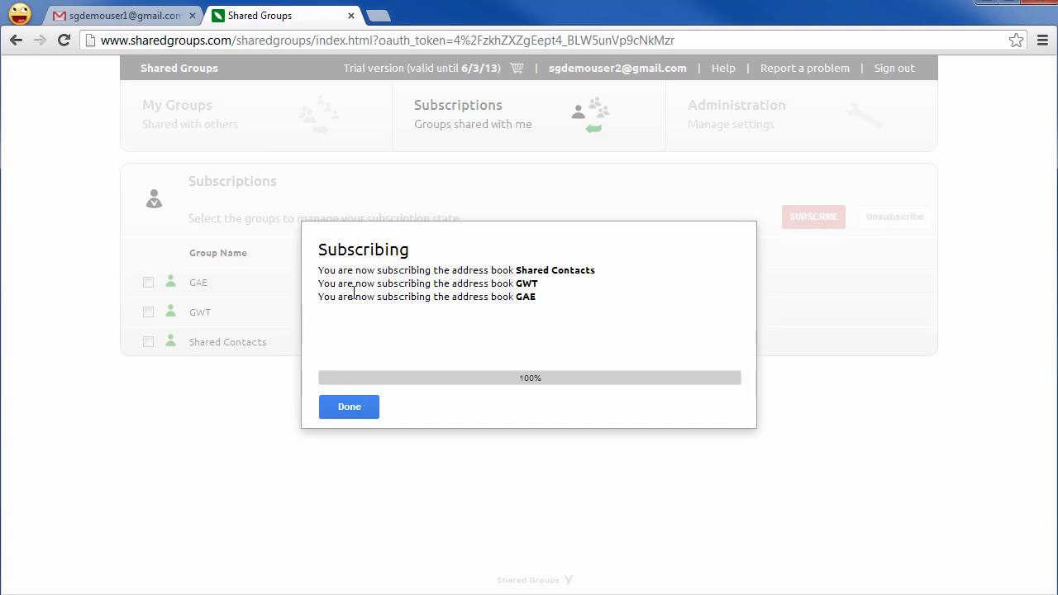
click(349, 409)
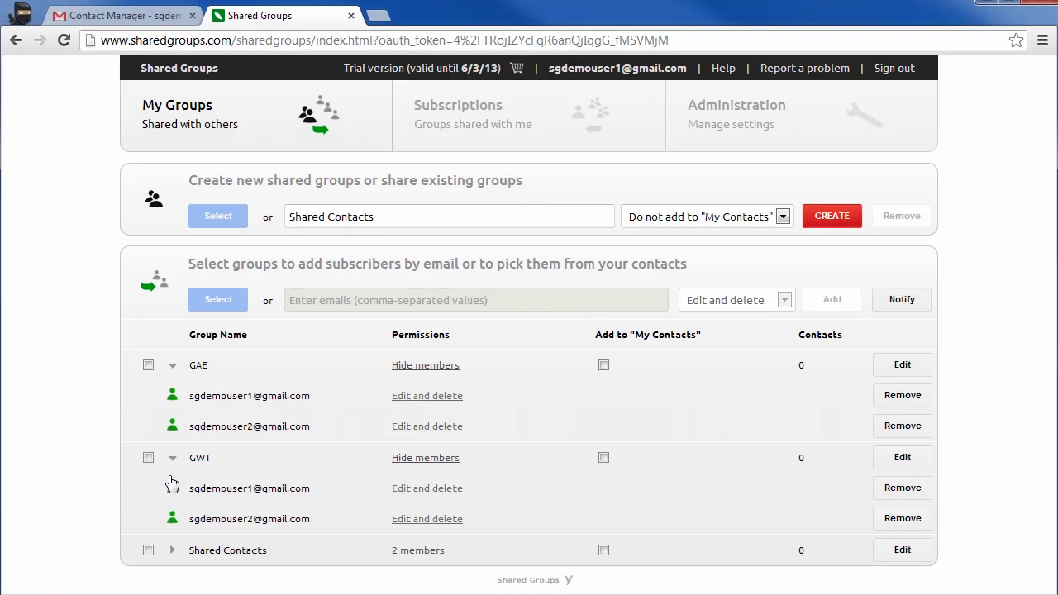
mouse_move(173, 431)
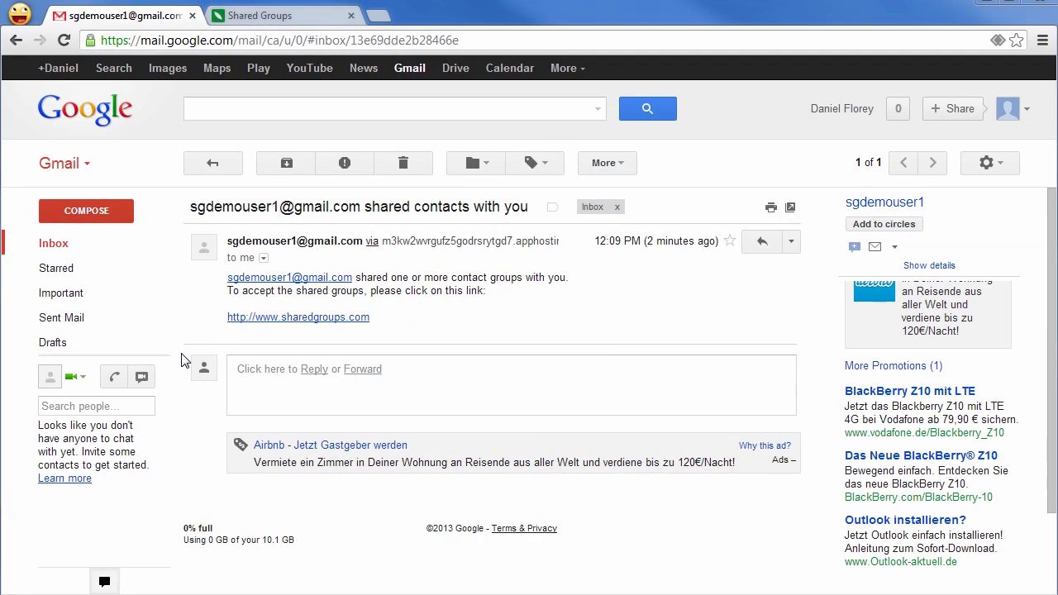
Switch the second account's Gmail to Contacts to see GAE, GWT and Shared Contacts.
click(73, 163)
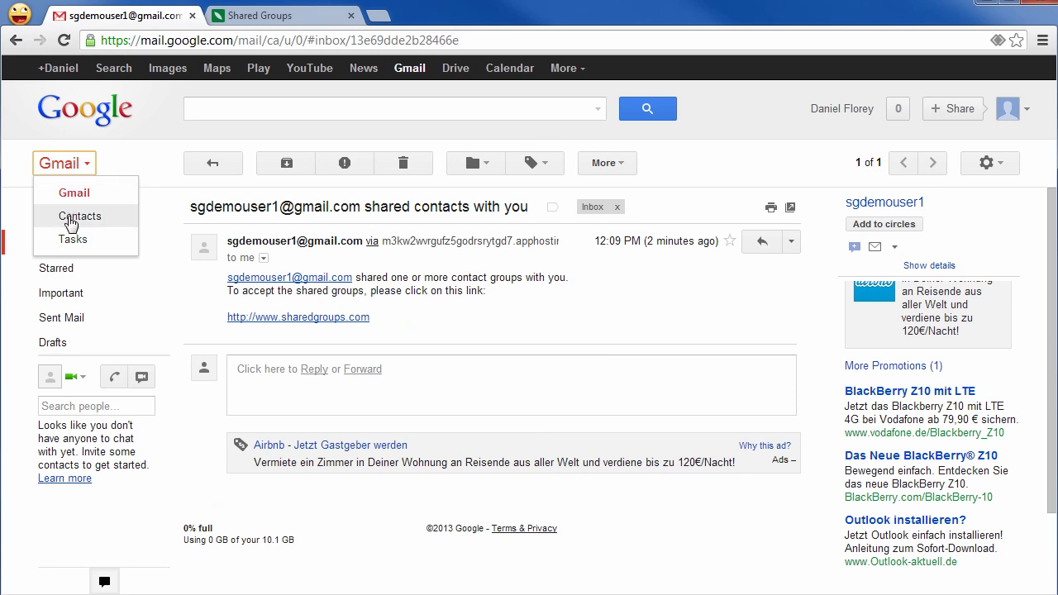
click(70, 217)
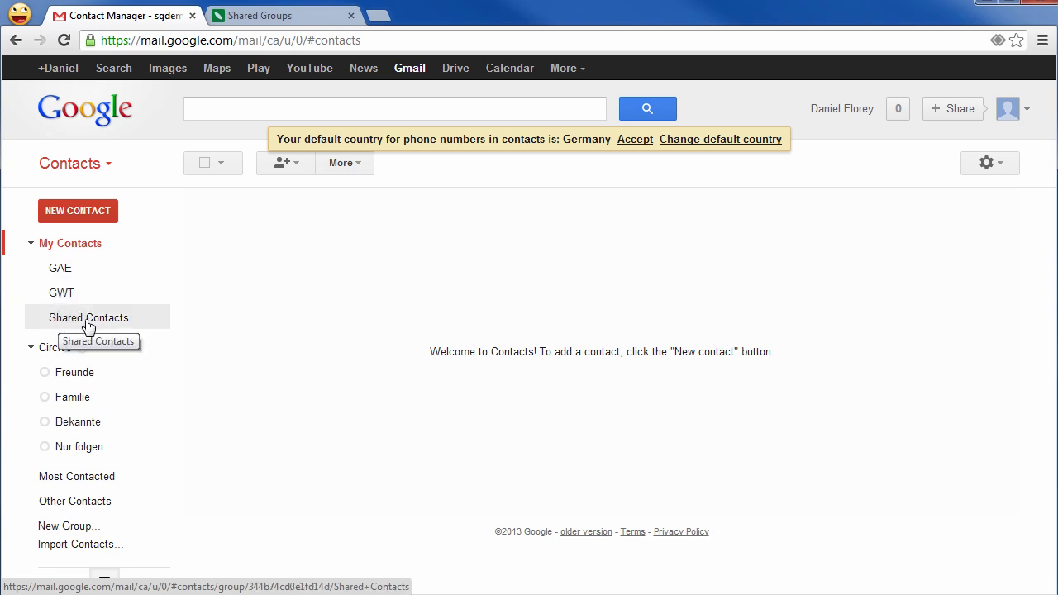
Return to Shared Groups and view the Administration synchronization countdown for the second account.
click(287, 18)
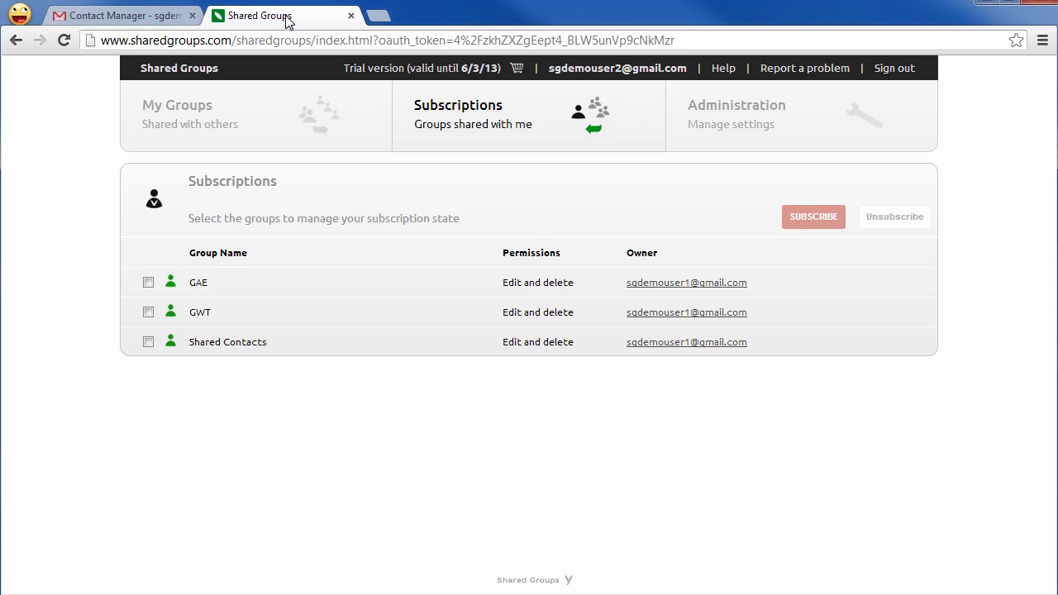
click(671, 140)
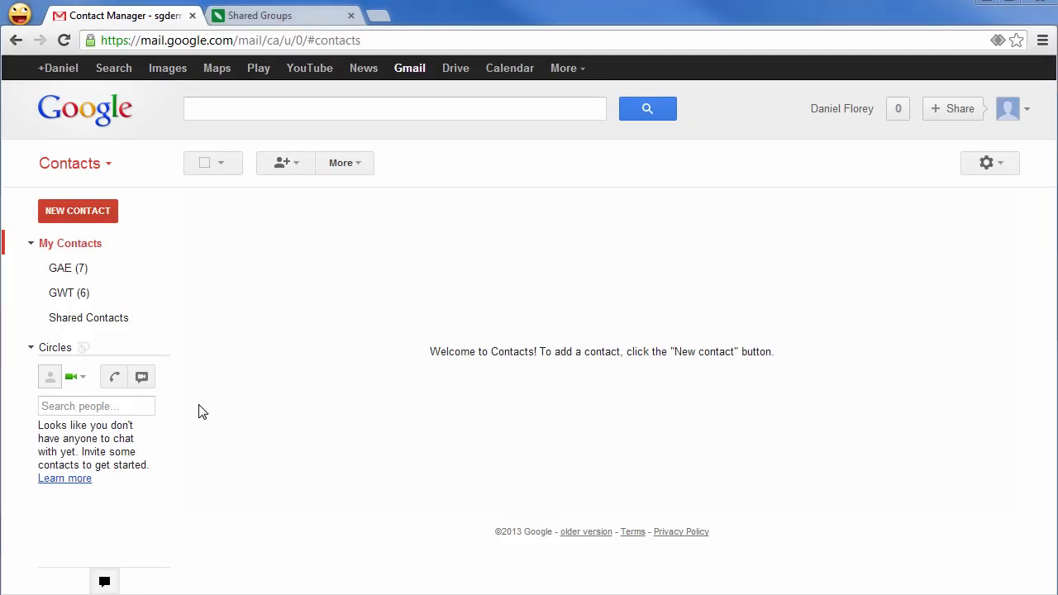
Review the synced GAE (7) and GWT (6) groups, then the empty Shared Contacts group.
click(65, 273)
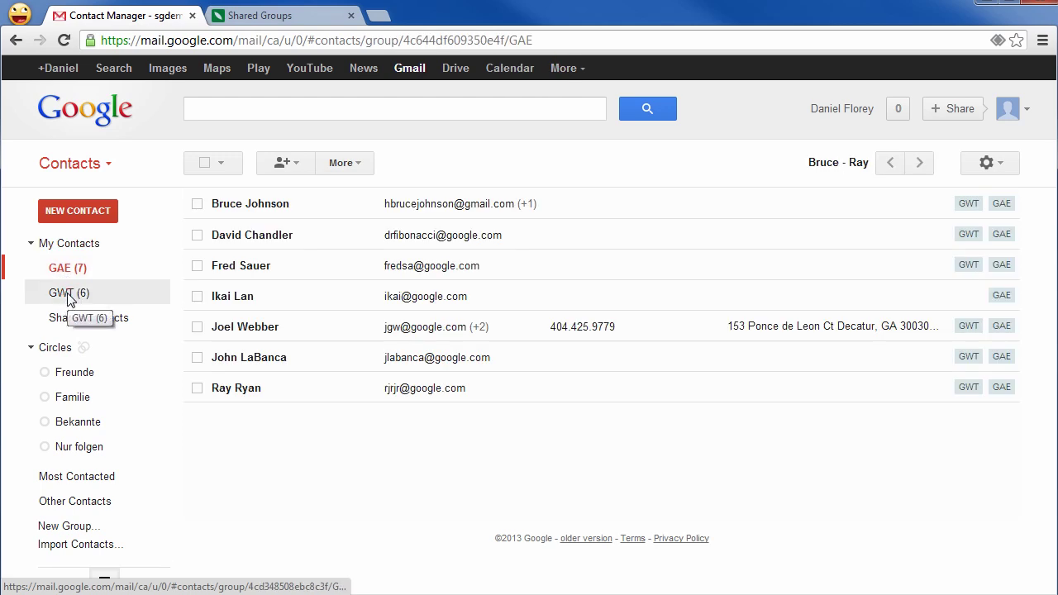
click(70, 303)
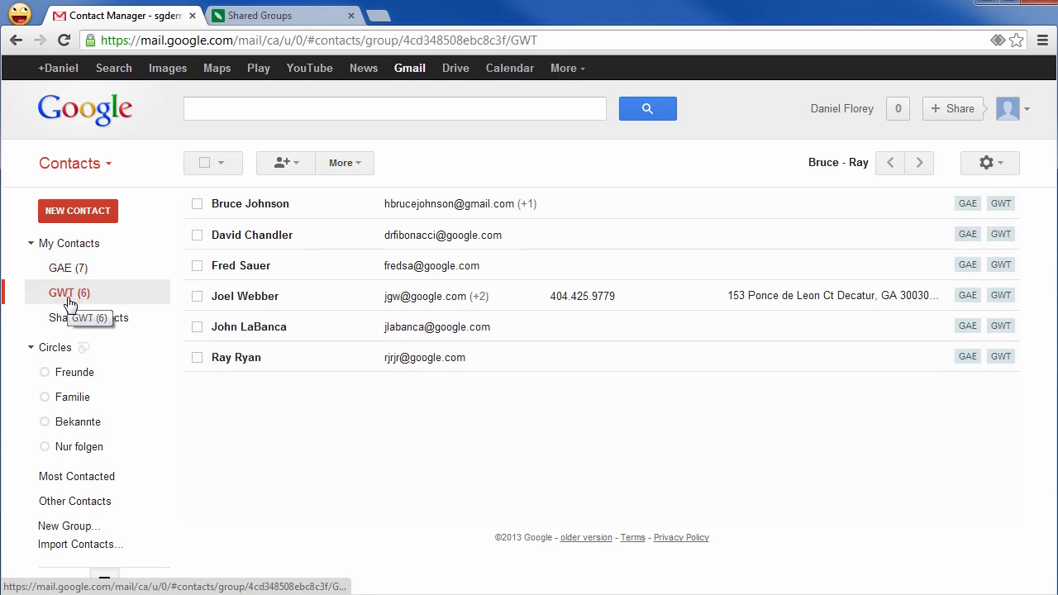
click(72, 323)
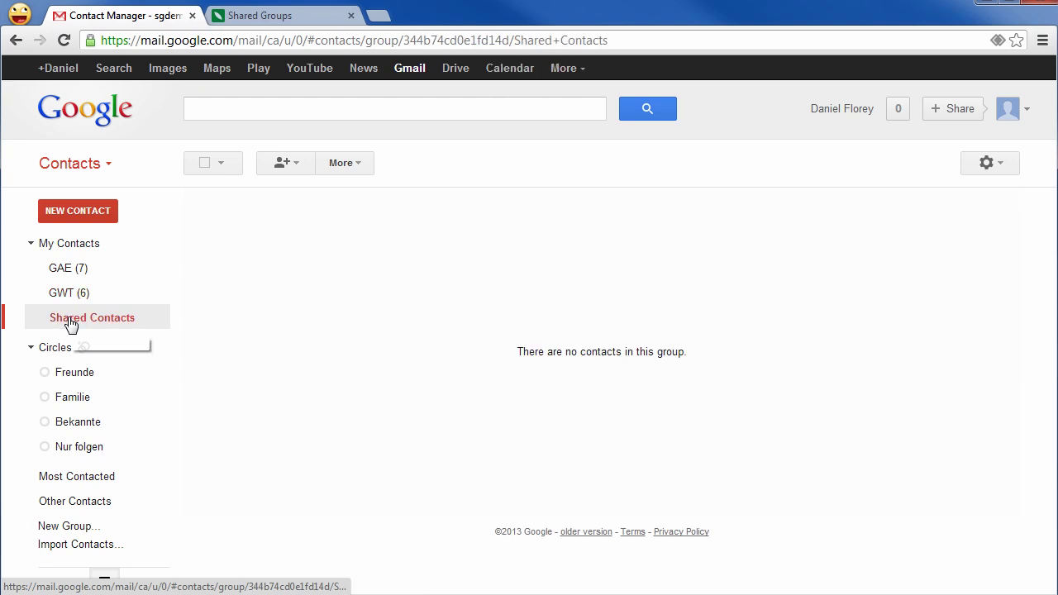
Create a new contact with the person's full name in the Shared Contacts group.
click(106, 214)
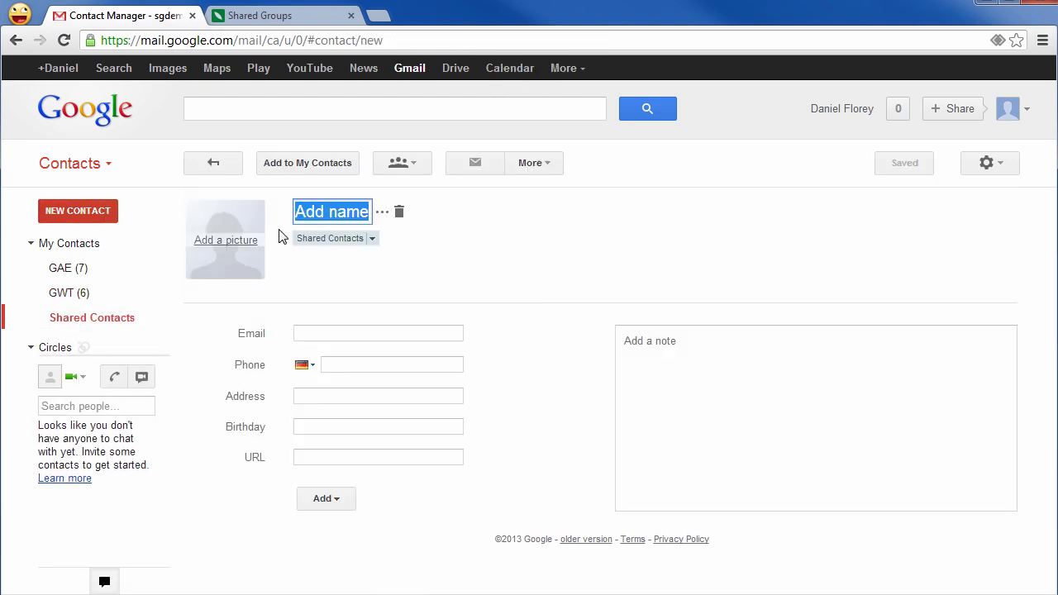
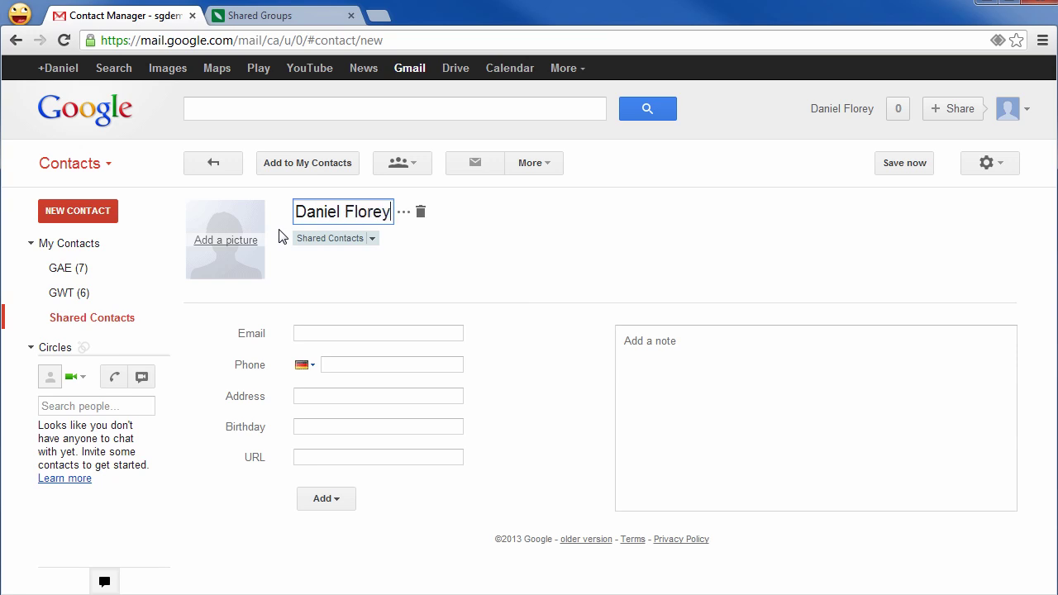
click(372, 335)
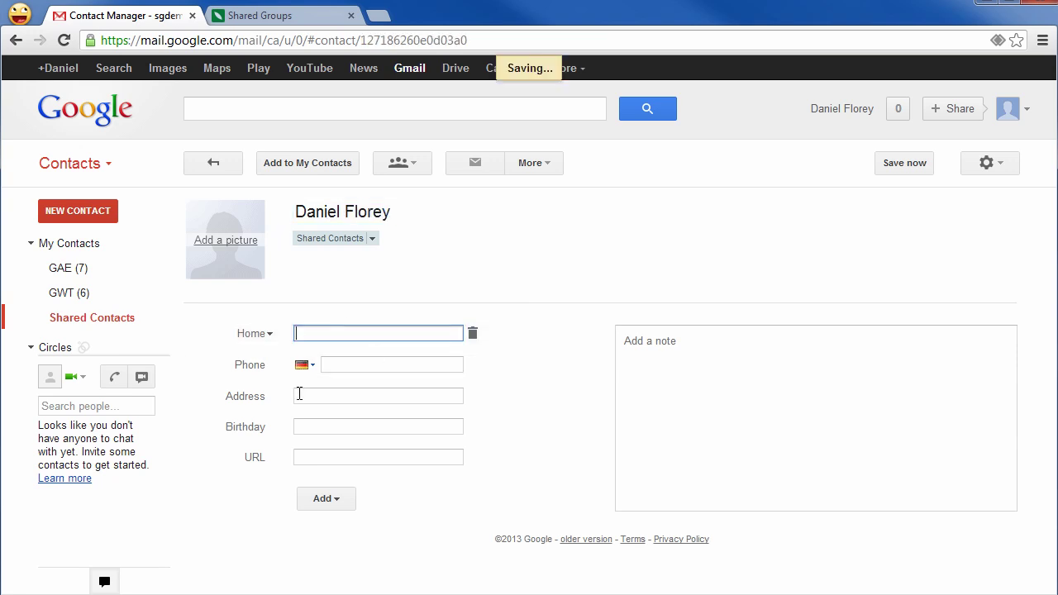